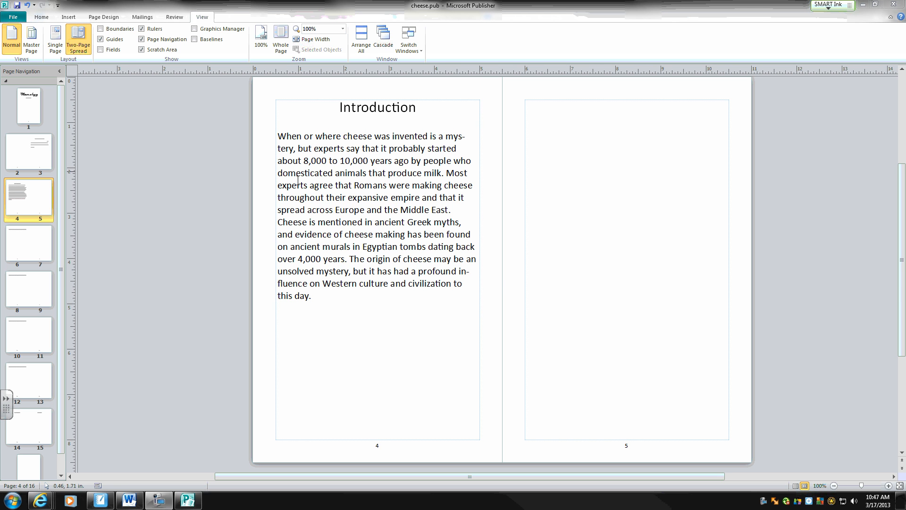
- Insert the picture history-rebirth-cheese.jpg from the Cheese folder on the H: drive into the page 4–5 spread
click(69, 17)
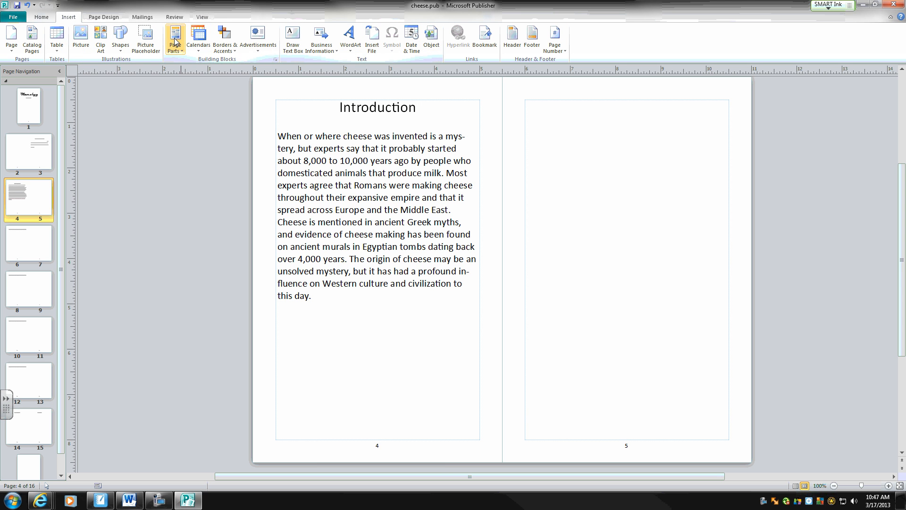
click(80, 38)
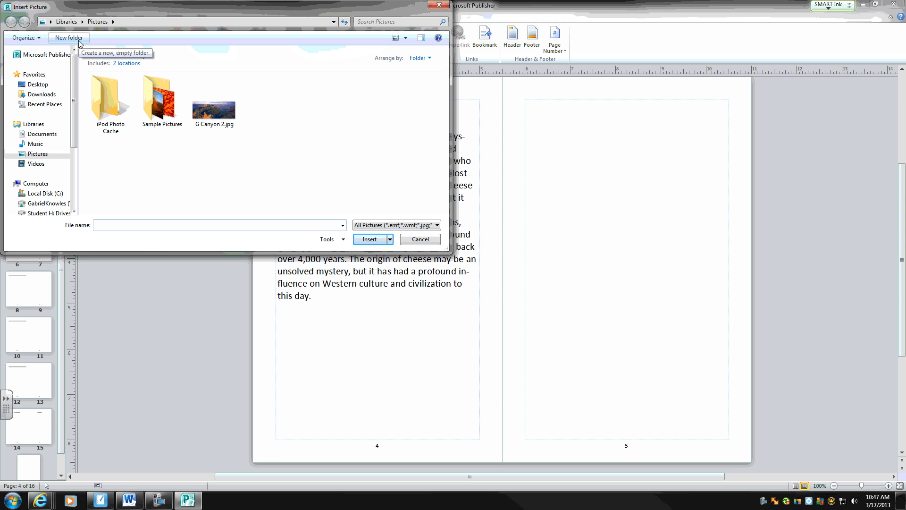
click(52, 204)
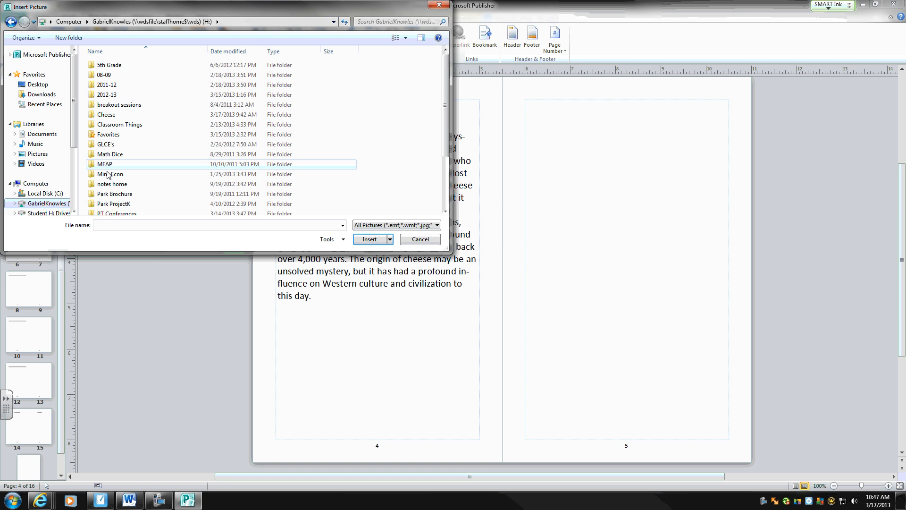
double_click(105, 114)
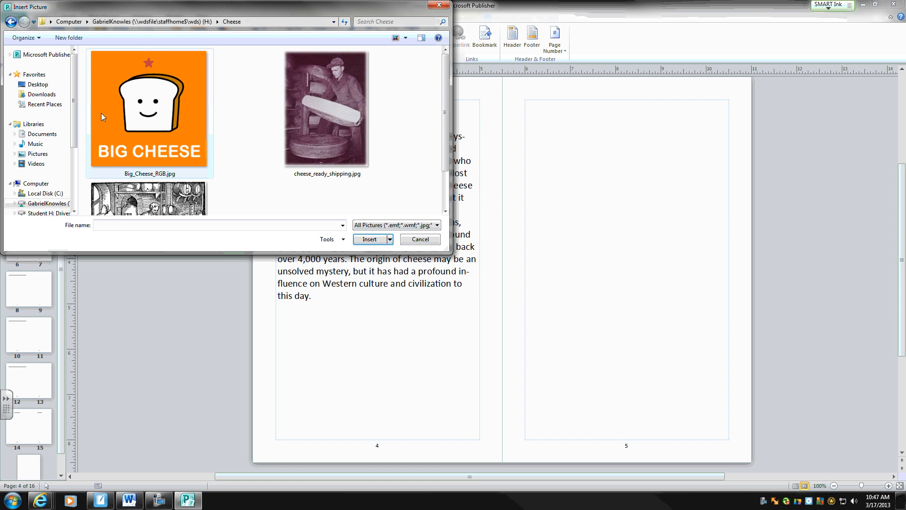
drag(447, 249, 634, 402)
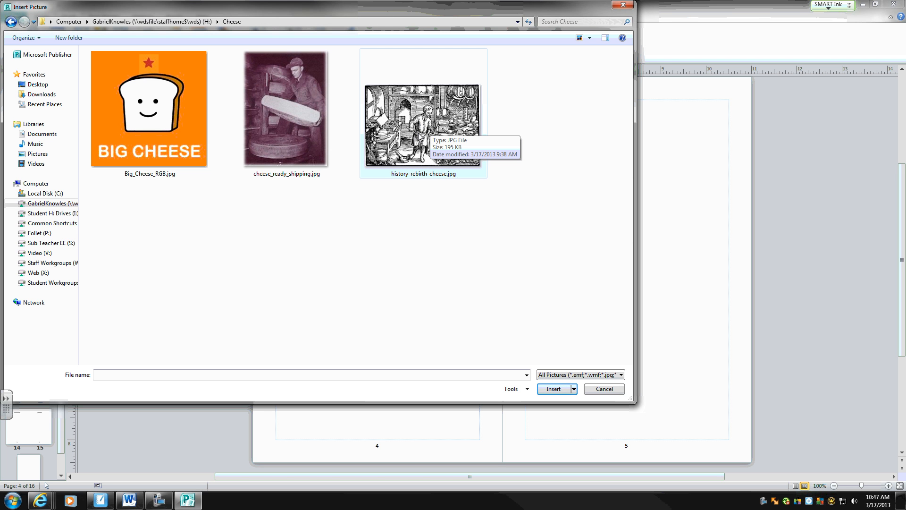
click(420, 129)
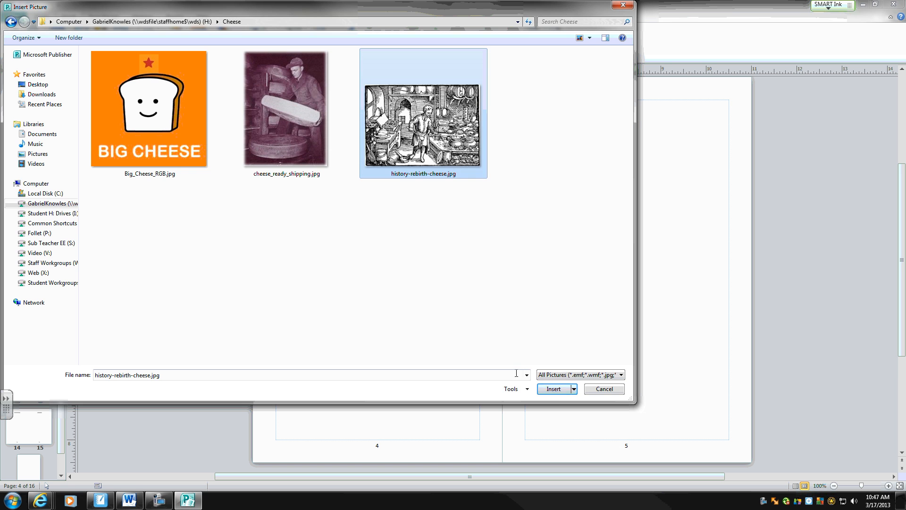
click(550, 389)
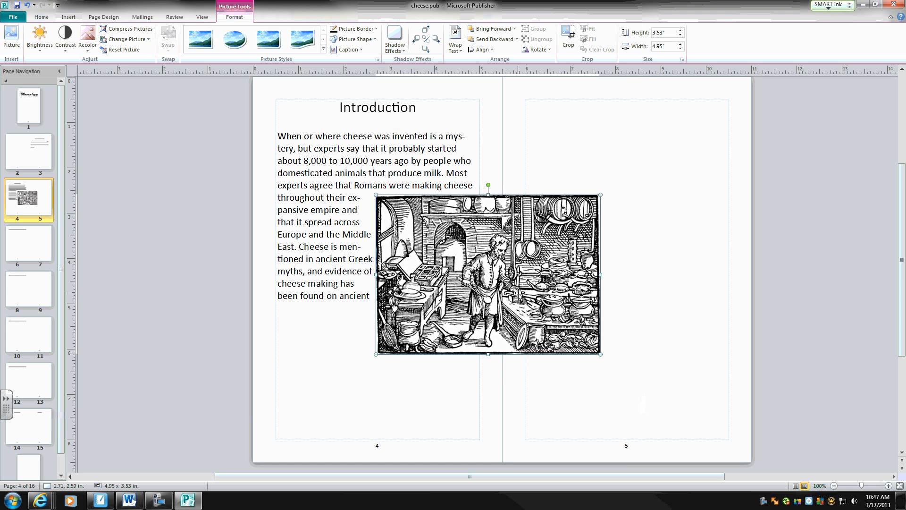
- Move the woodcut picture onto page 5 and scale it proportionally to about 4.36 x 3.10 inches, within the page margins
drag(518, 294, 495, 405)
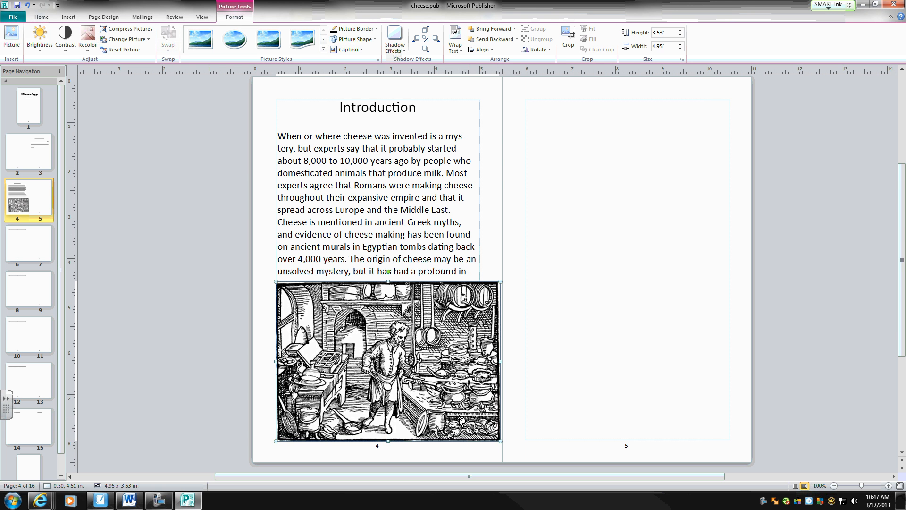
drag(438, 404, 688, 295)
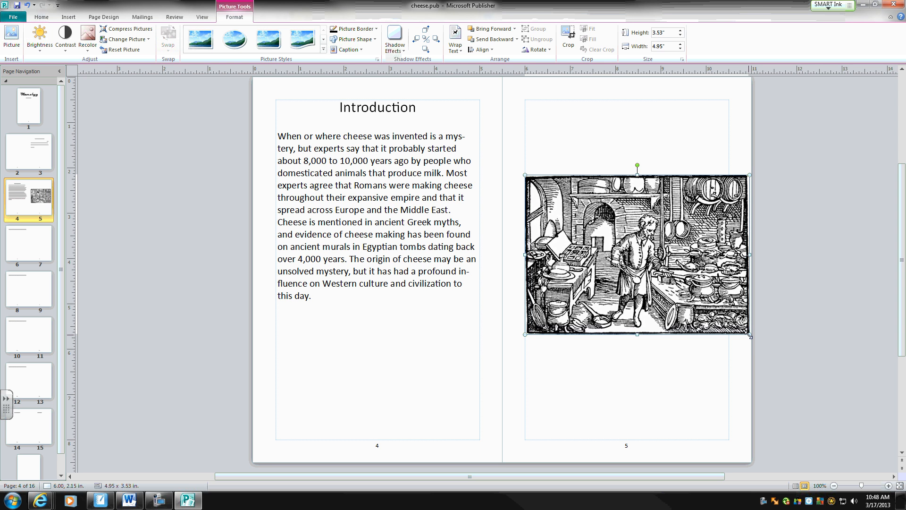
drag(749, 334, 729, 319)
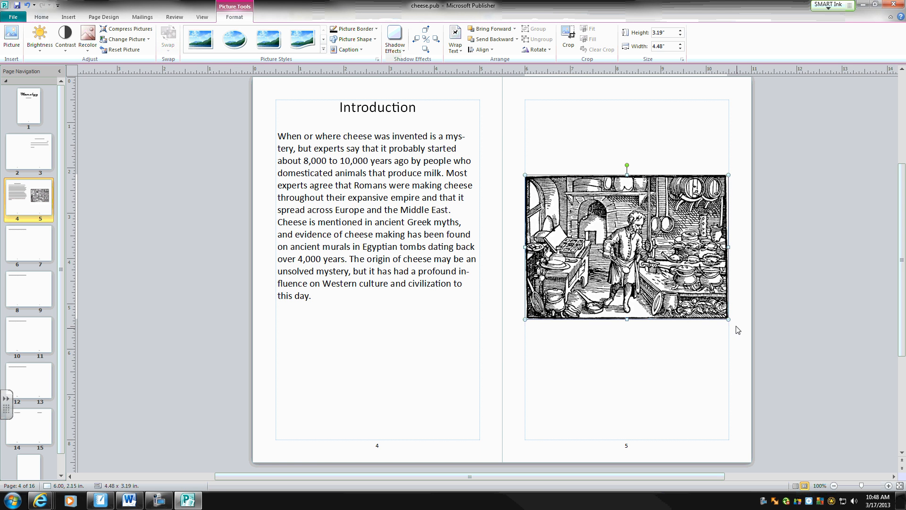
drag(727, 319, 723, 315)
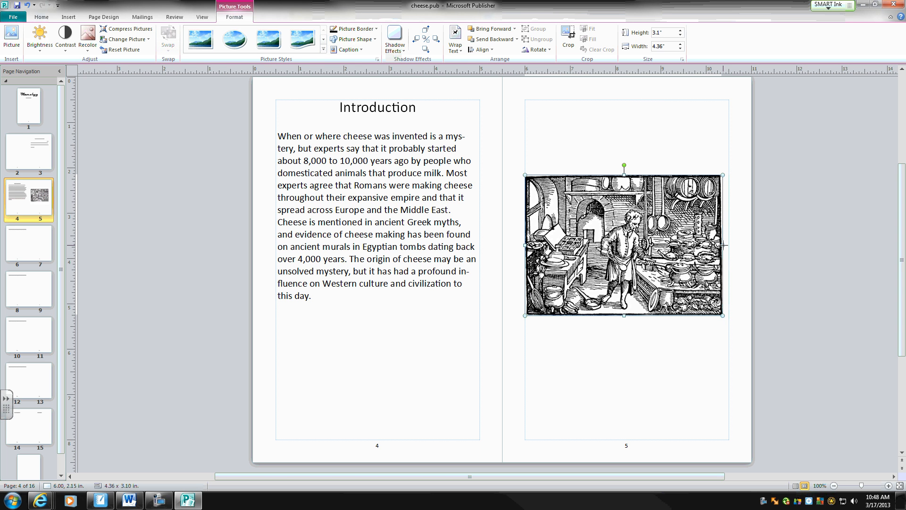
- Try distorting the picture by narrowing it to about 2.75 inches and flattening it to about 1.38 inches, and undo both changes
drag(723, 245, 650, 245)
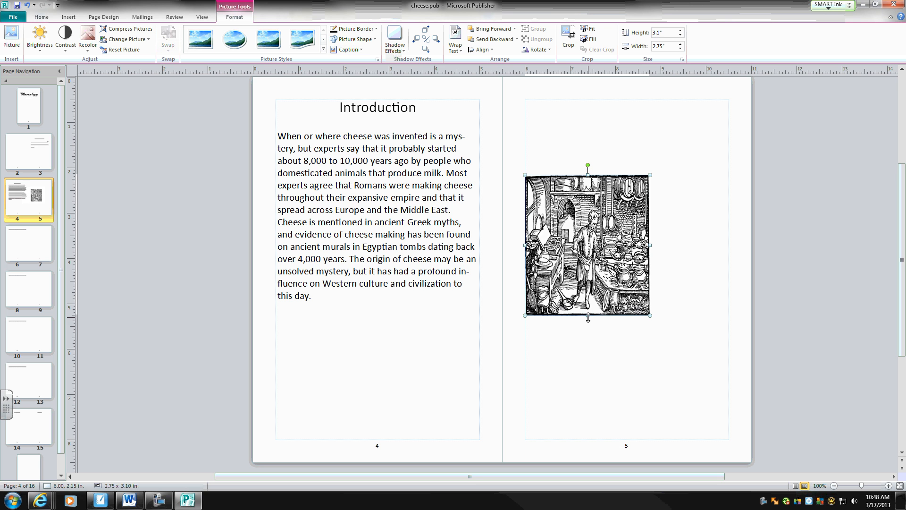
drag(588, 318, 588, 237)
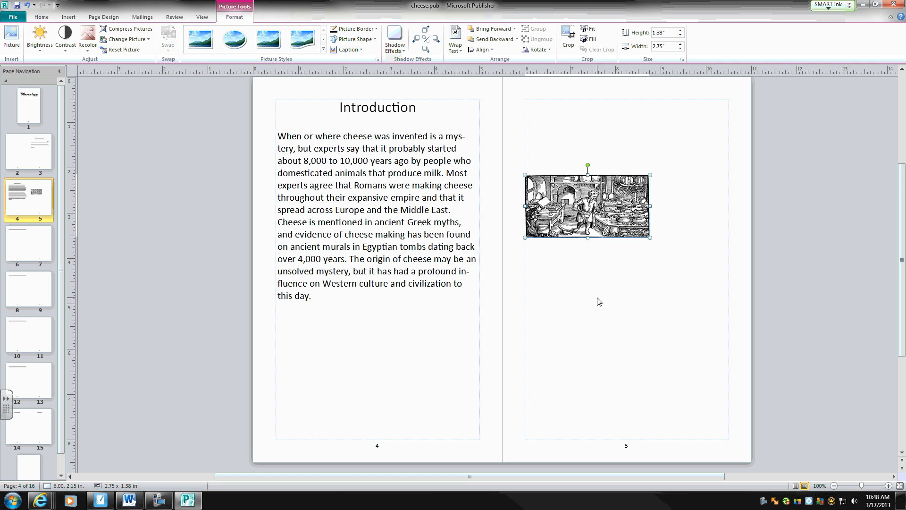
click(41, 17)
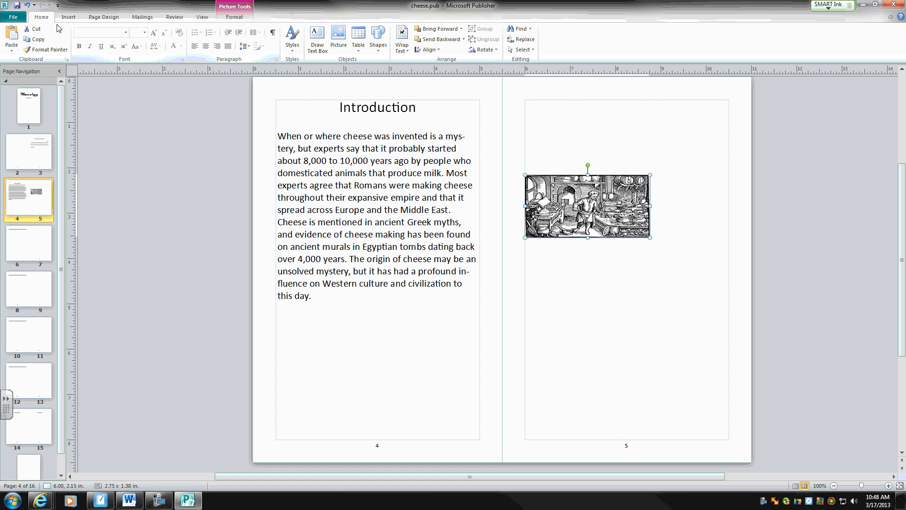
click(27, 6)
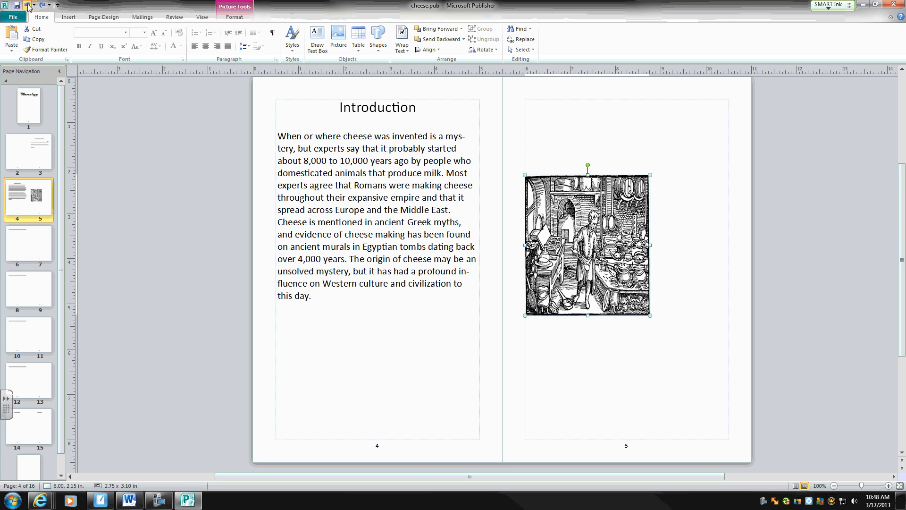
click(27, 5)
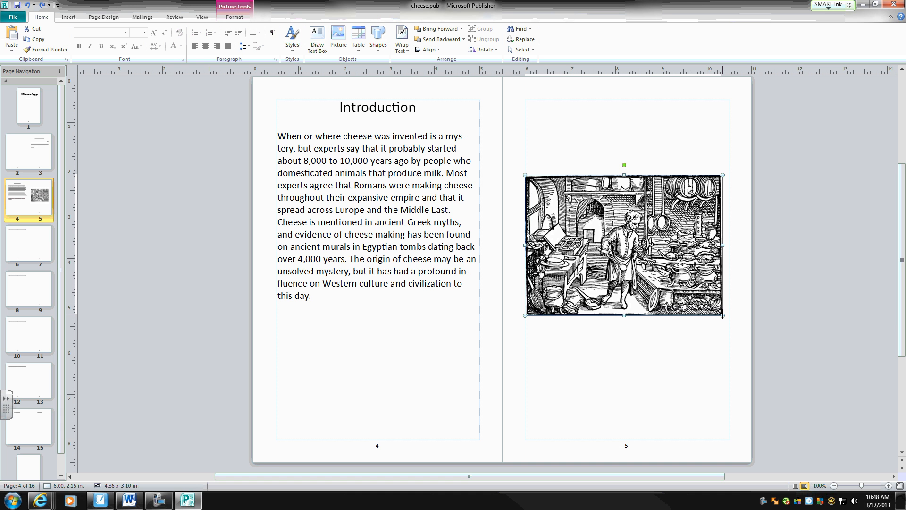
- Scale the woodcut picture proportionally to about 4.00 x 2.85 inches and place it below the Introduction text on page 4
drag(722, 314, 706, 303)
drag(611, 256, 407, 376)
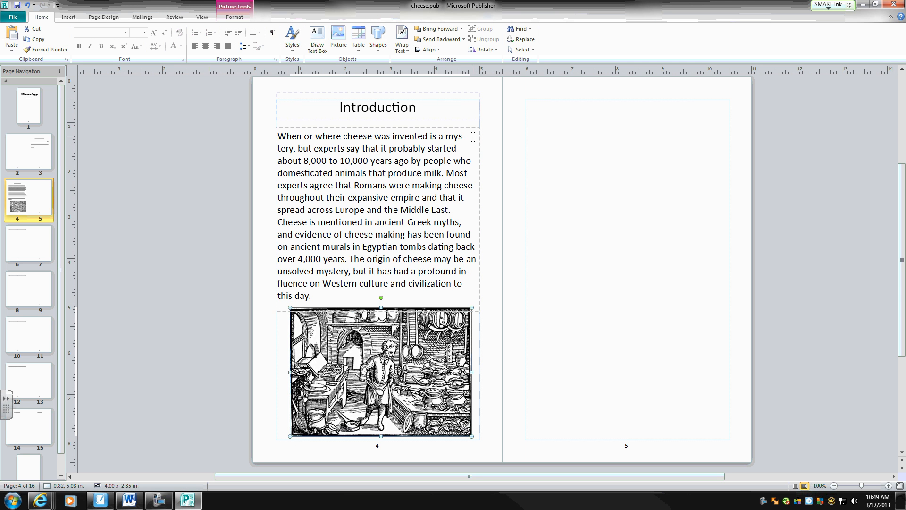
click(200, 388)
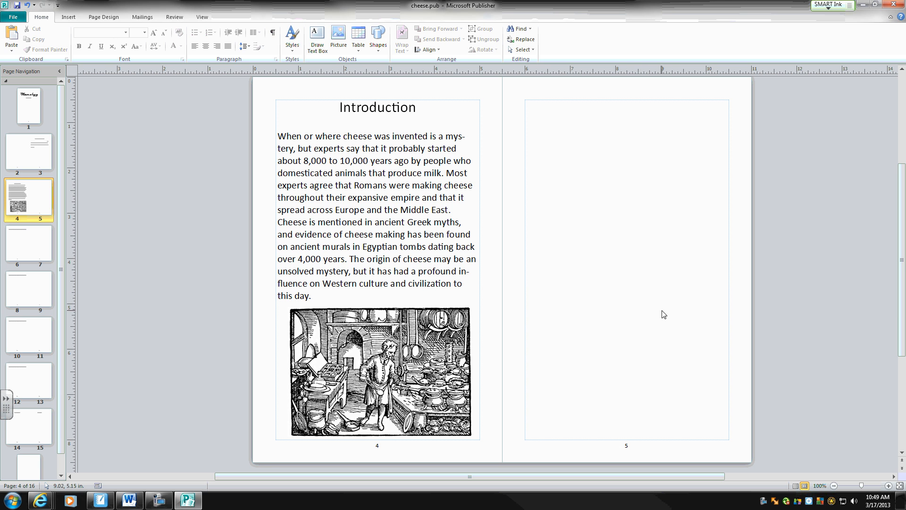
- Insert cheese_ready_shipping.jpg from the Cheese folder and place it at the upper margin of page 5, roughly centred
click(69, 17)
click(80, 41)
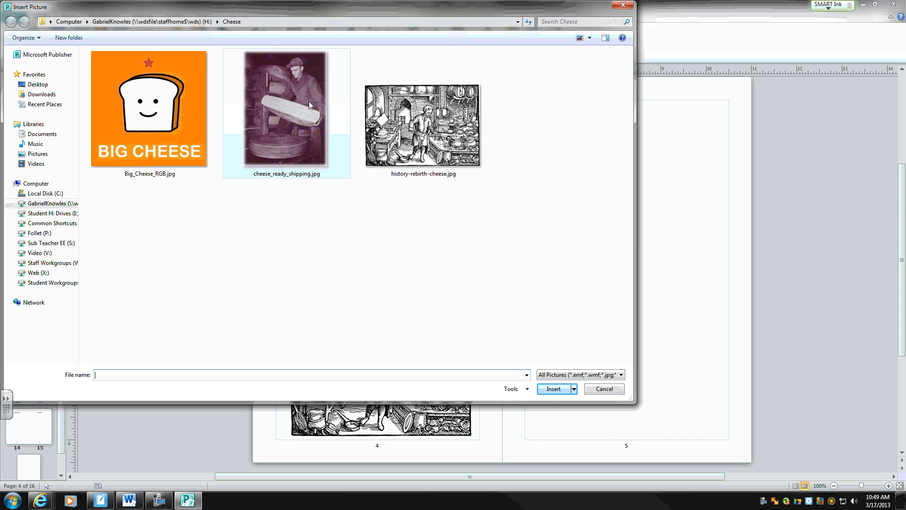
click(285, 114)
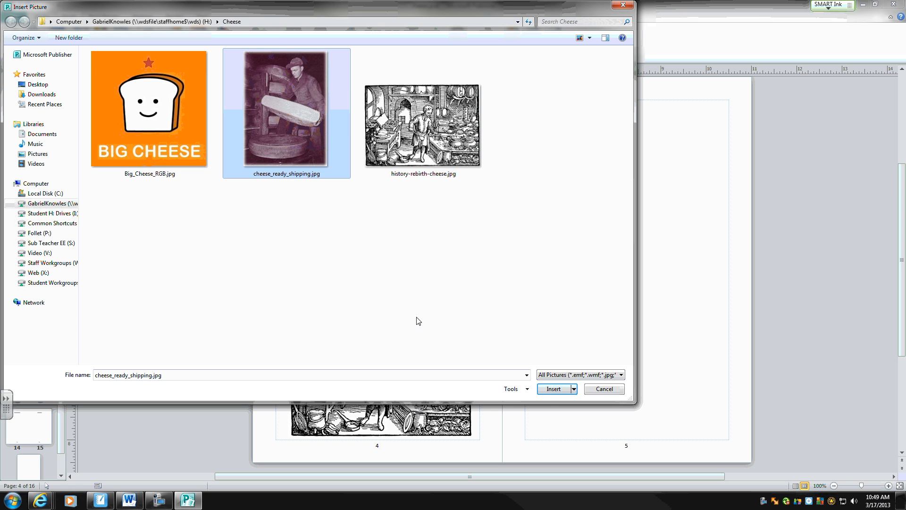
click(552, 390)
drag(503, 290, 638, 229)
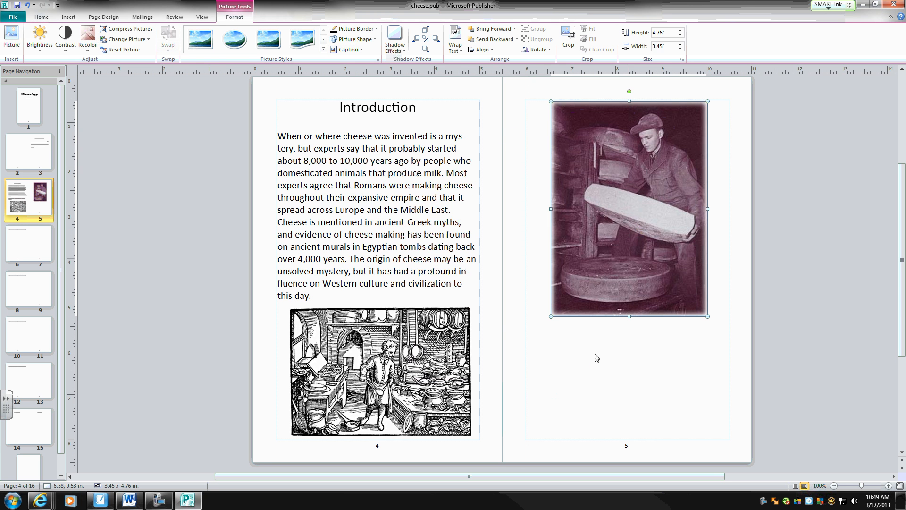
click(602, 428)
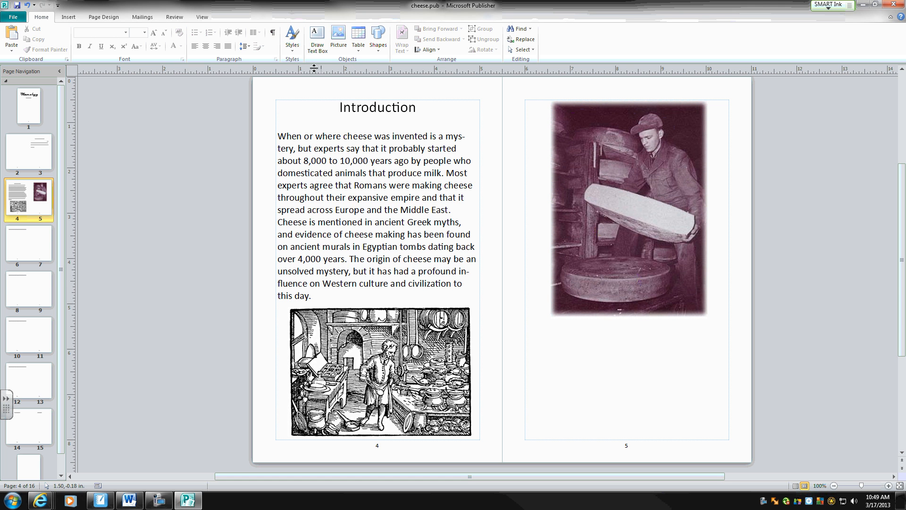
- Add a text box below the picture on page 5 with the caption "People have been making cheese for thousands of years"
click(316, 42)
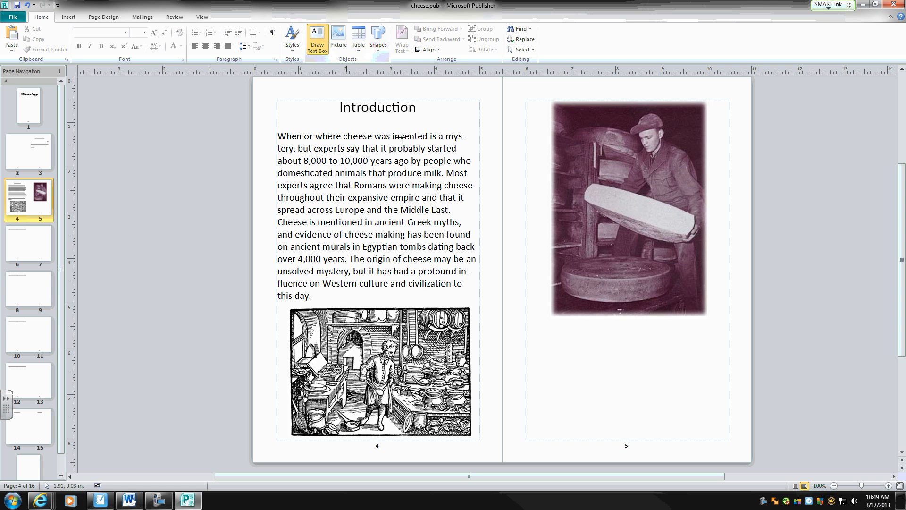
click(585, 341)
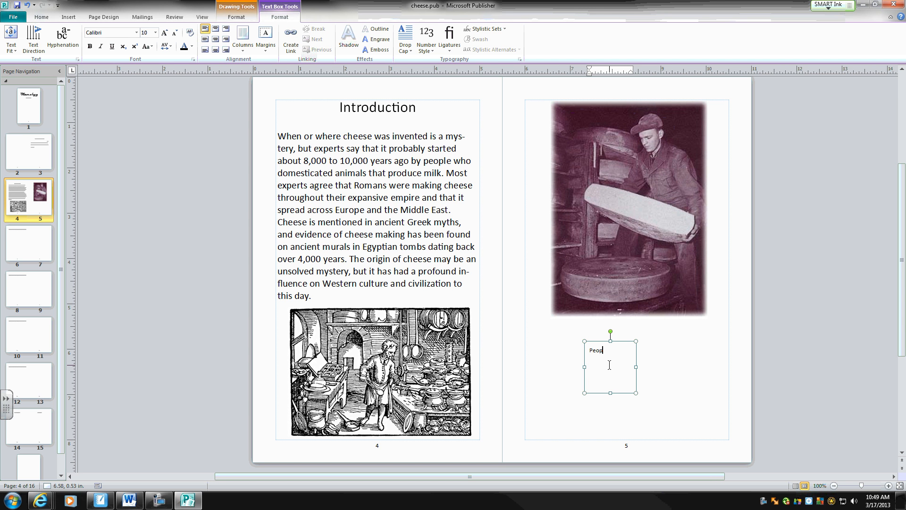
text(le)
text( we)
text(ve been)
text( making chees)
text(e for thousands of)
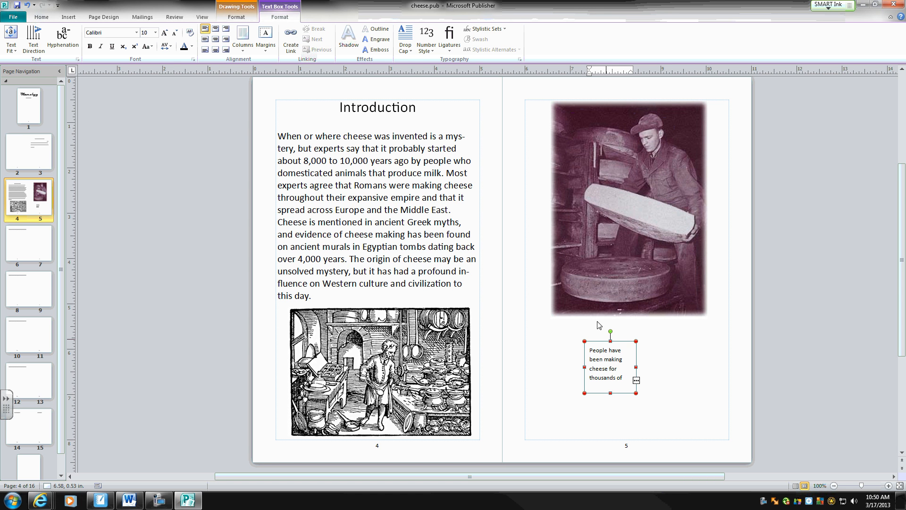
key(Escape)
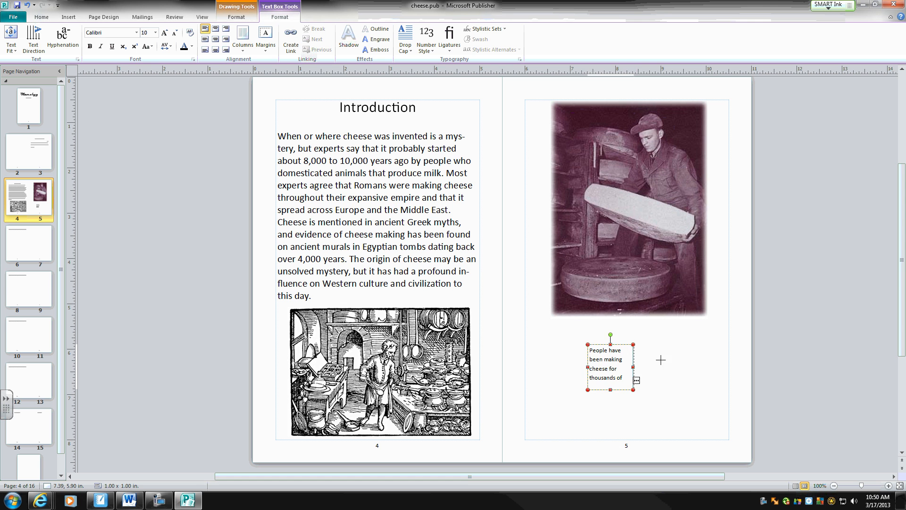
- Widen the caption box to about 3.21 inches, place it directly under the picture, and end the caption with an exclamation mark
drag(661, 359, 705, 355)
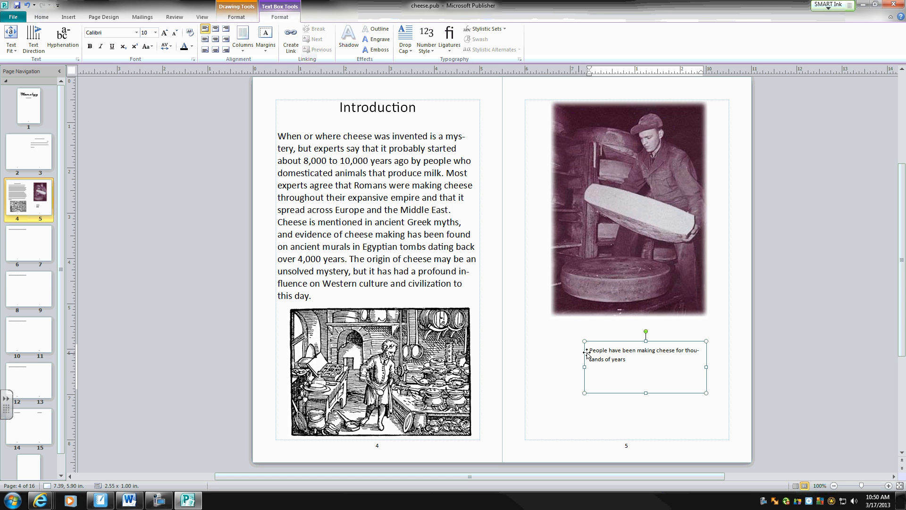
drag(602, 342, 570, 312)
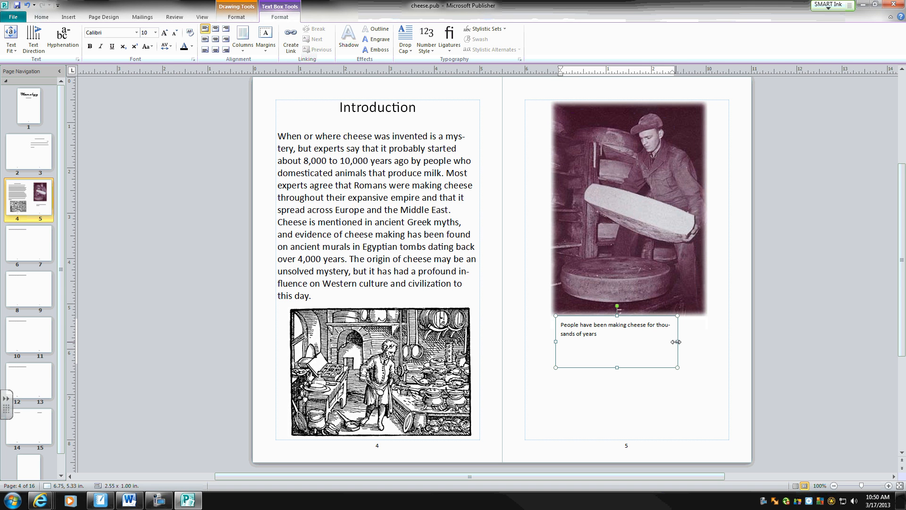
drag(676, 342, 706, 341)
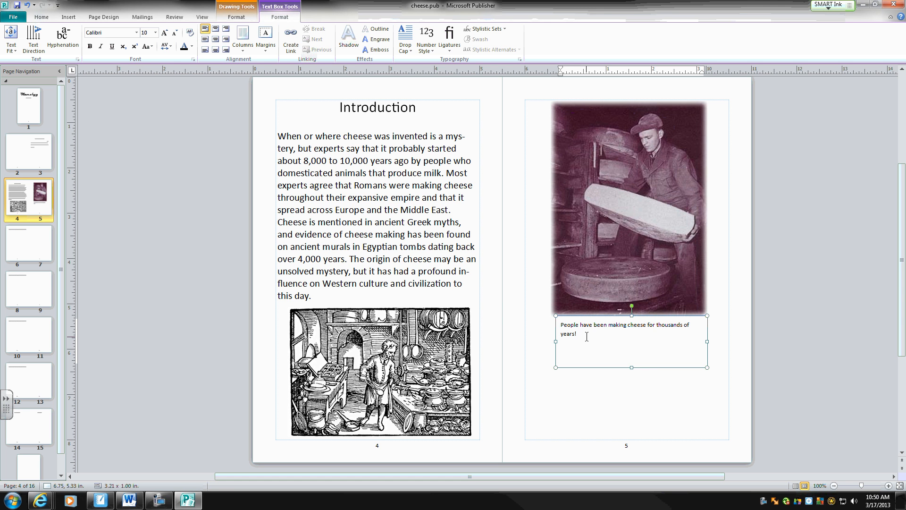
- Format the page 5 caption as 16 pt bold text, centred horizontally and vertically in its box
triple_click(566, 329)
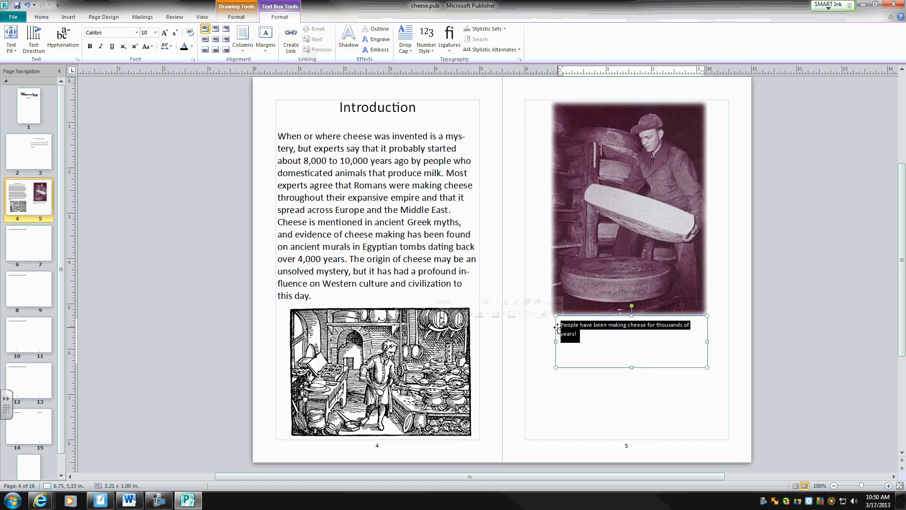
click(156, 32)
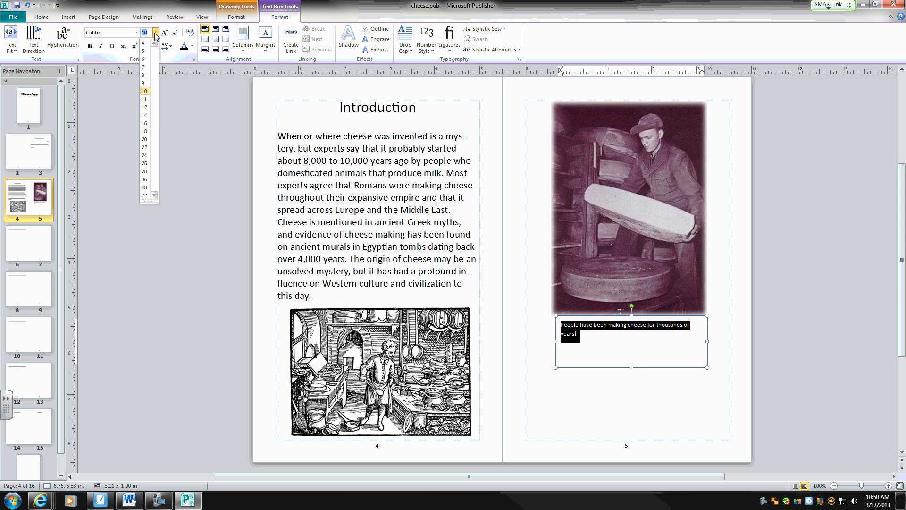
click(145, 124)
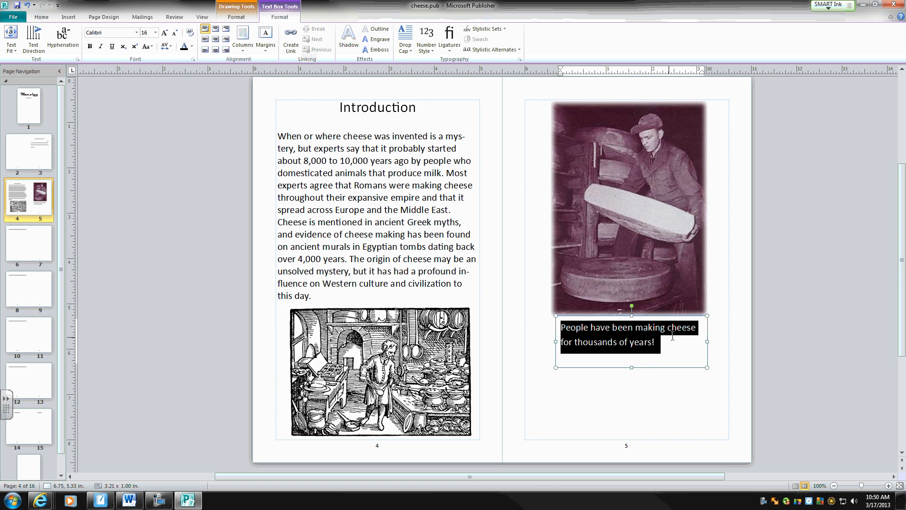
click(217, 41)
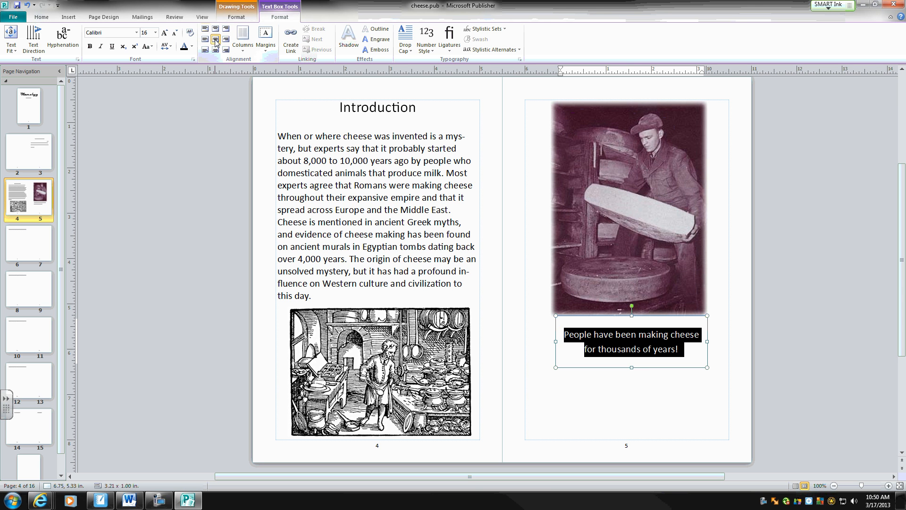
click(91, 47)
click(620, 408)
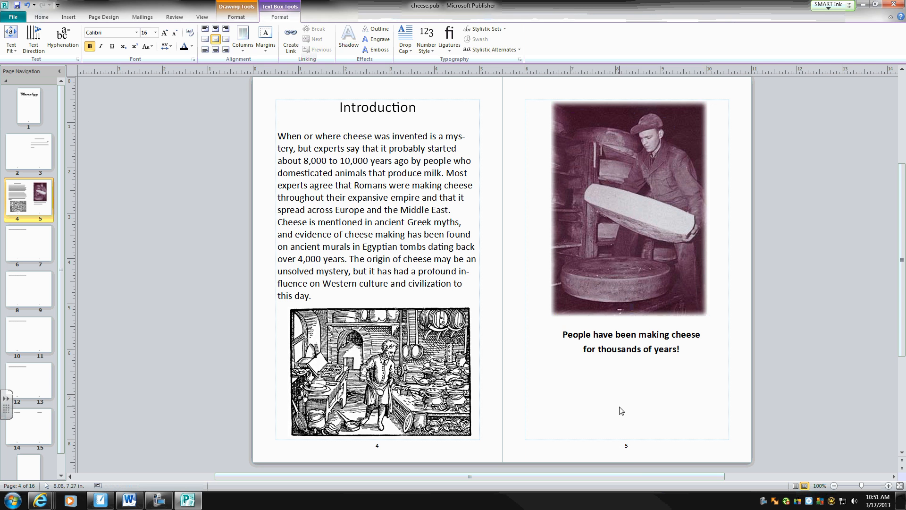
click(632, 354)
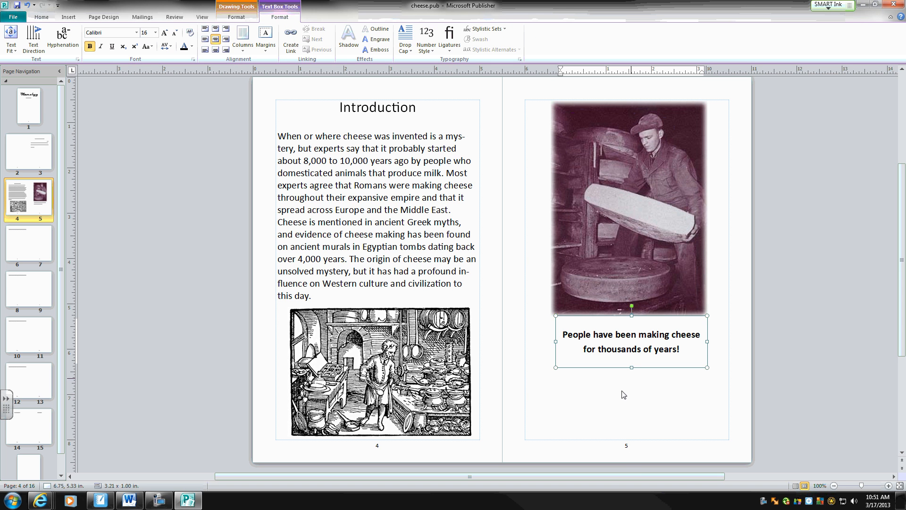
- Move the picture and its caption on page 5 down together so the caption sits at the lower margin, about 2.12 inches from the top
click(611, 417)
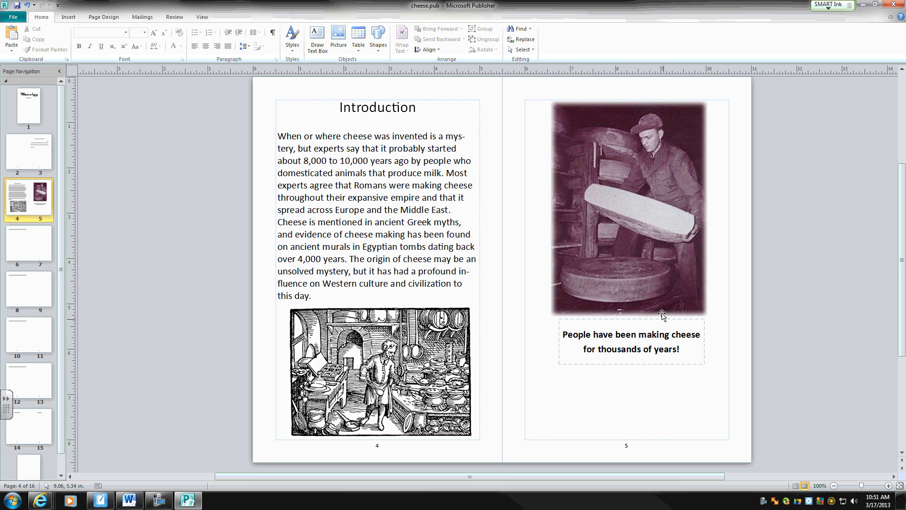
drag(739, 406, 520, 92)
drag(590, 173, 591, 248)
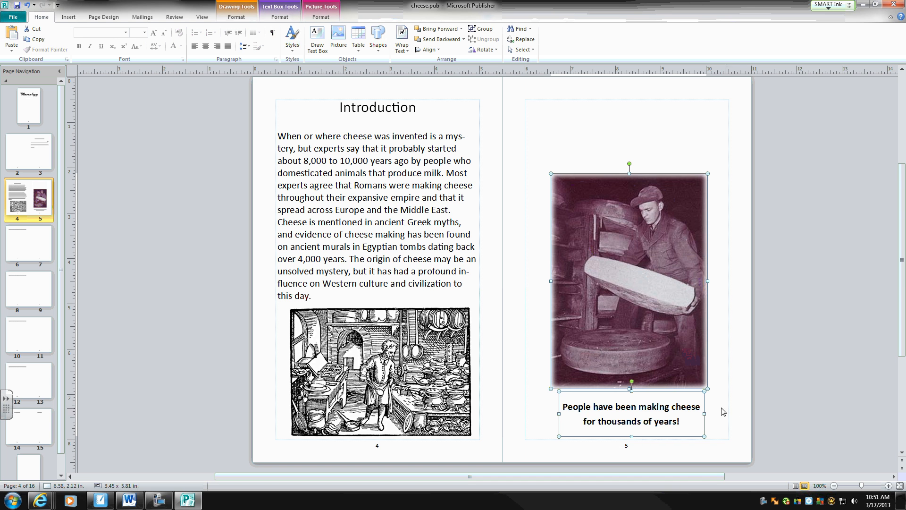
drag(703, 414, 722, 414)
click(26, 5)
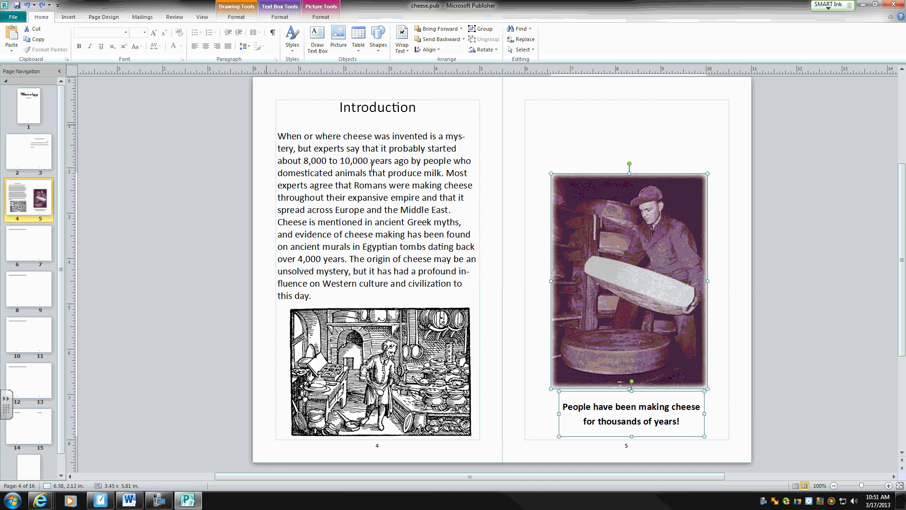
click(734, 284)
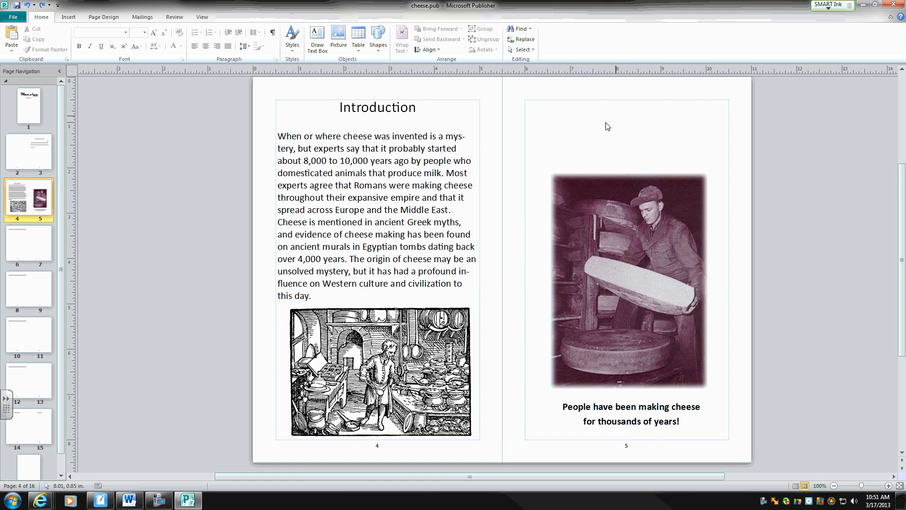
- Delete the caption box on page 5 and move the picture down to the lower margin
click(652, 434)
key(Delete)
drag(608, 298, 612, 344)
click(651, 126)
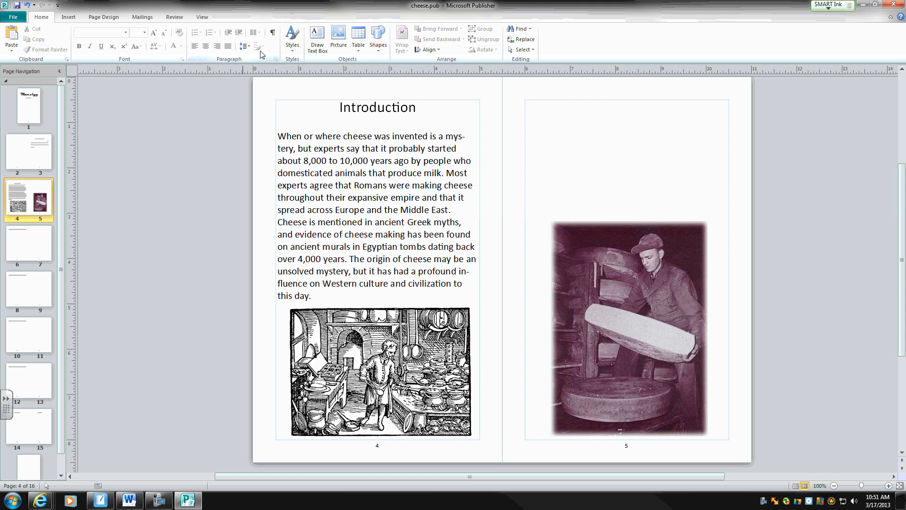
- Add a text box about 3.63 by 2.13 inches above the page 5 picture and paste a copy of the page 4 introduction paragraph into it
click(317, 35)
mouse_move(540, 106)
mouse_down()
mouse_move(591, 157)
mouse_move(710, 209)
mouse_up()
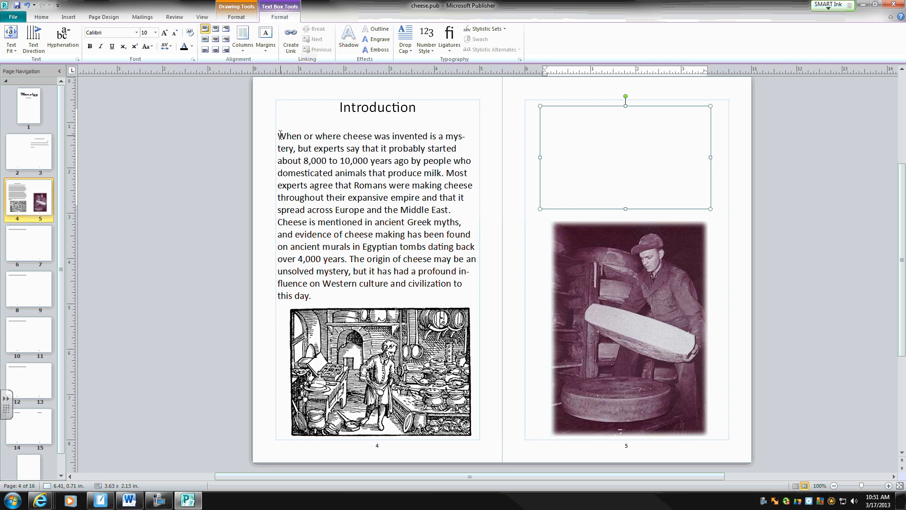
drag(280, 136, 363, 297)
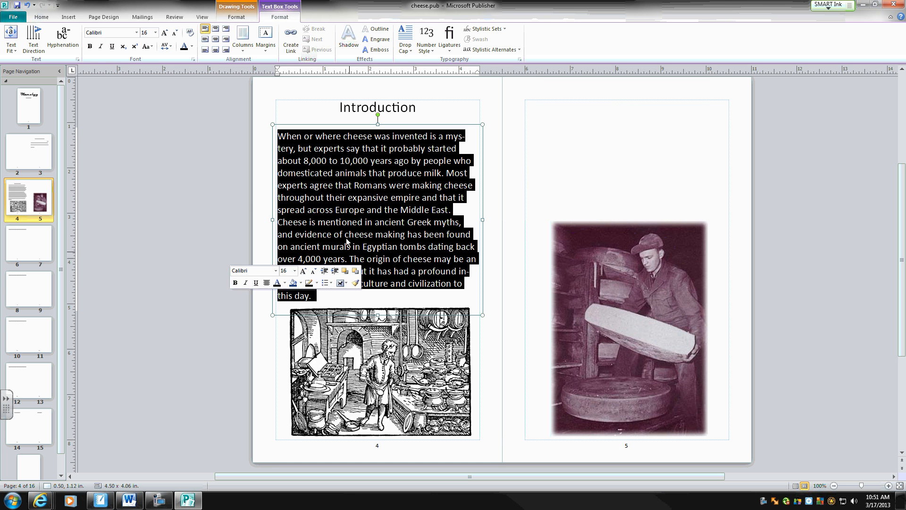
right_click(344, 223)
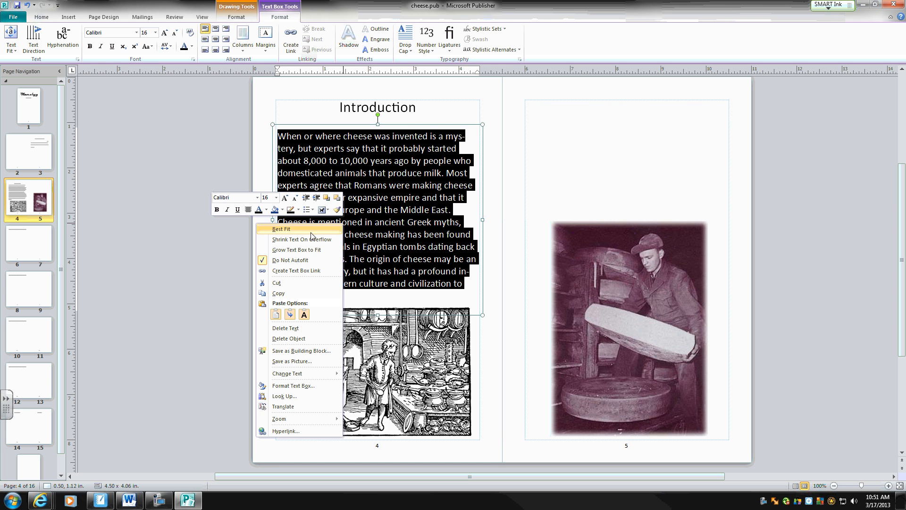
click(289, 294)
click(606, 152)
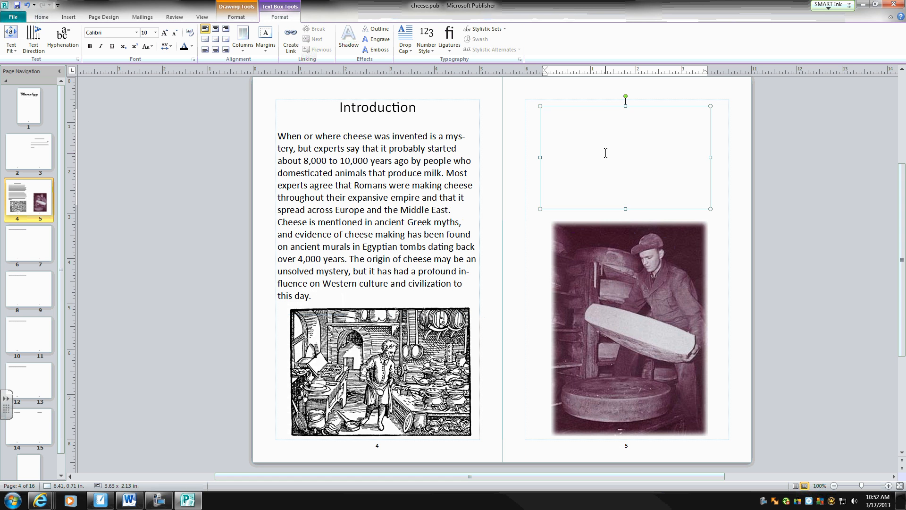
key(ctrl+v)
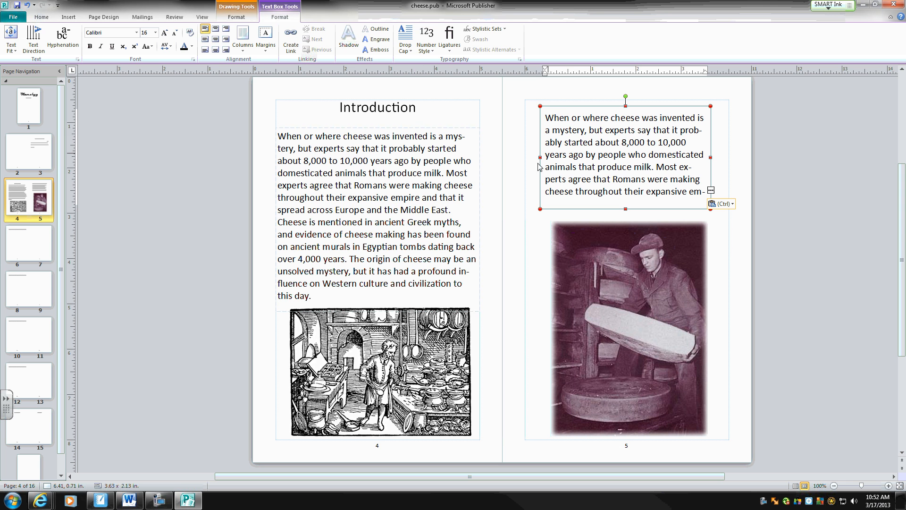
- Delete the text box above the page 5 picture and undo the edits back to before the caption's deletion
click(561, 110)
key(Delete)
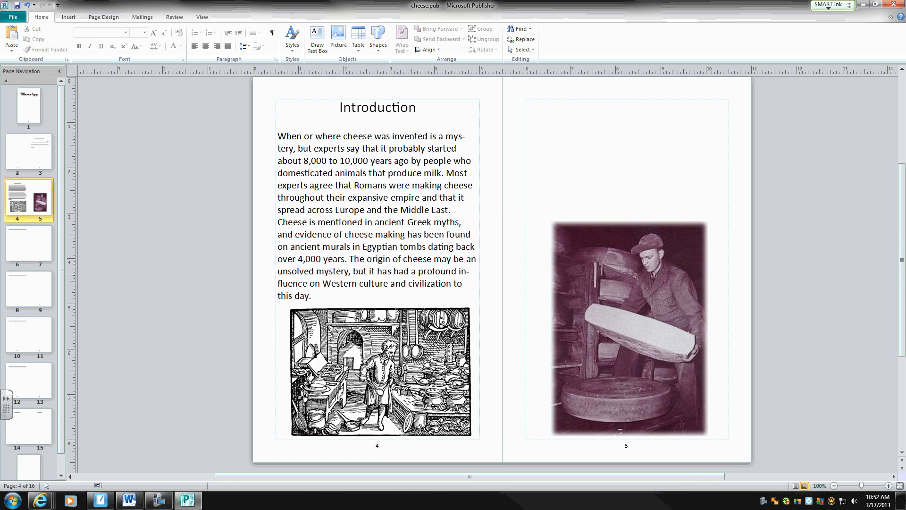
click(26, 6)
click(26, 6)
click(26, 6)
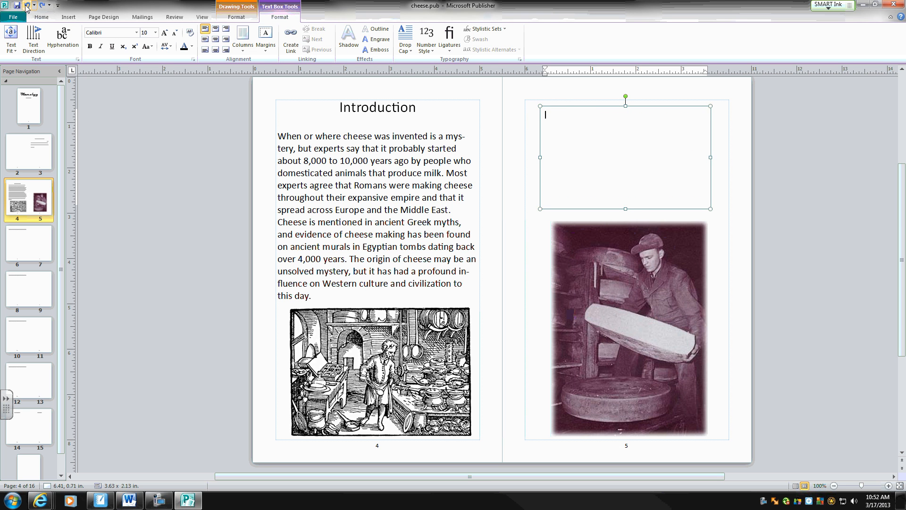
click(26, 6)
click(26, 6)
click(27, 6)
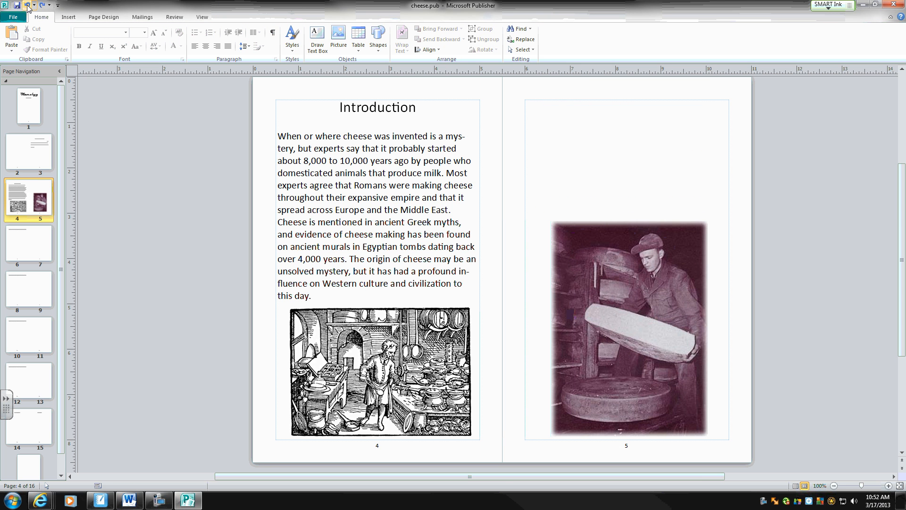
click(27, 7)
click(27, 7)
click(26, 6)
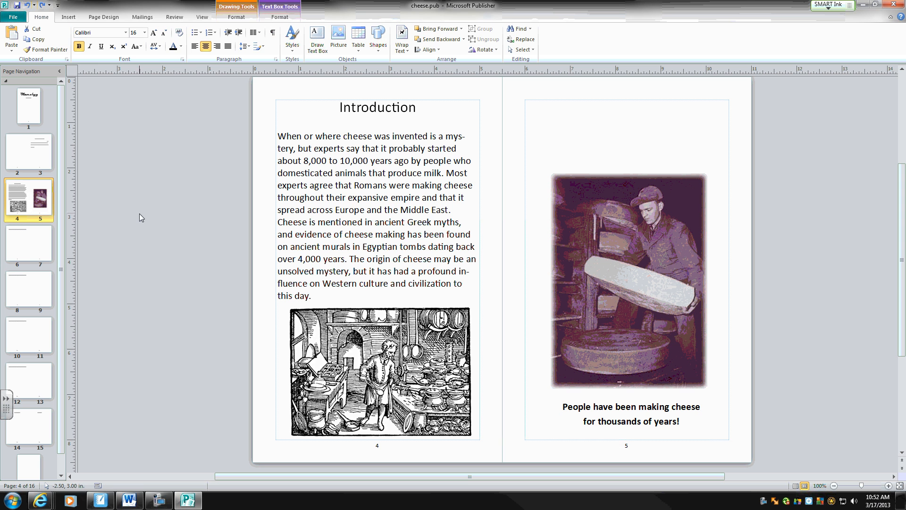
- Deselect everything and save the booklet publication
click(140, 214)
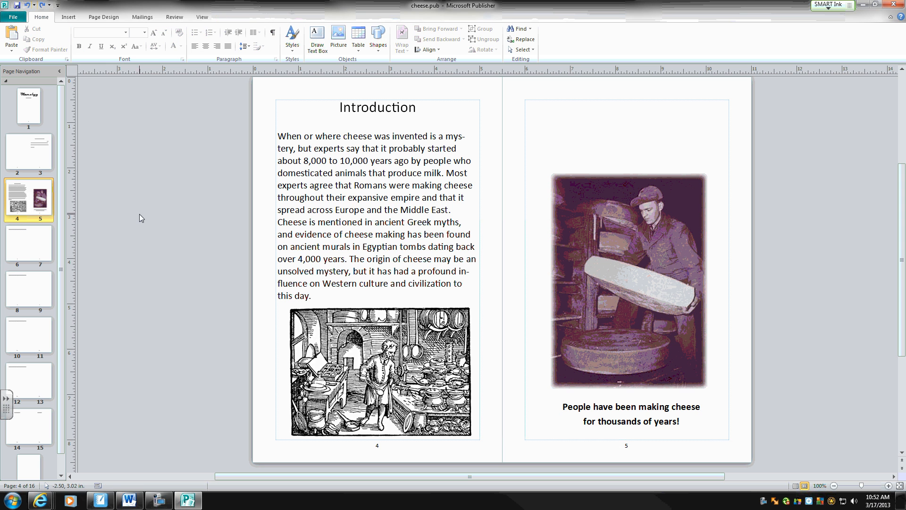
click(16, 7)
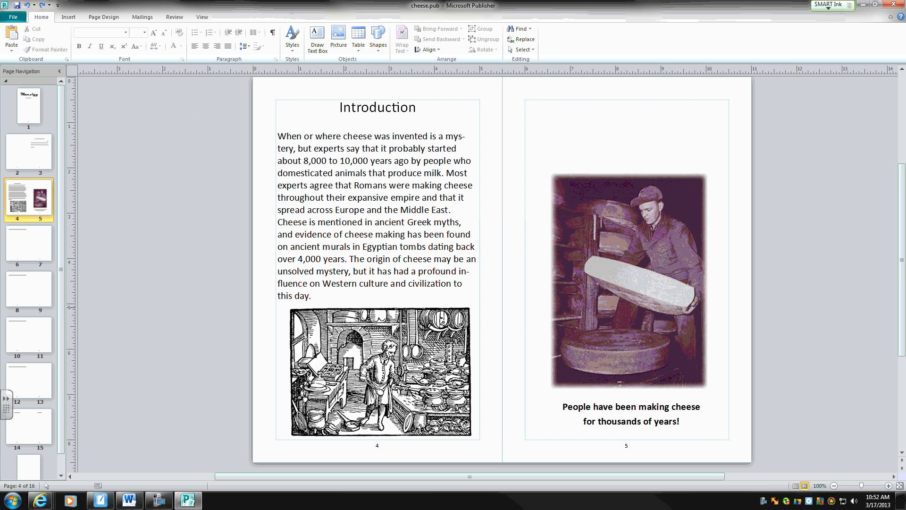